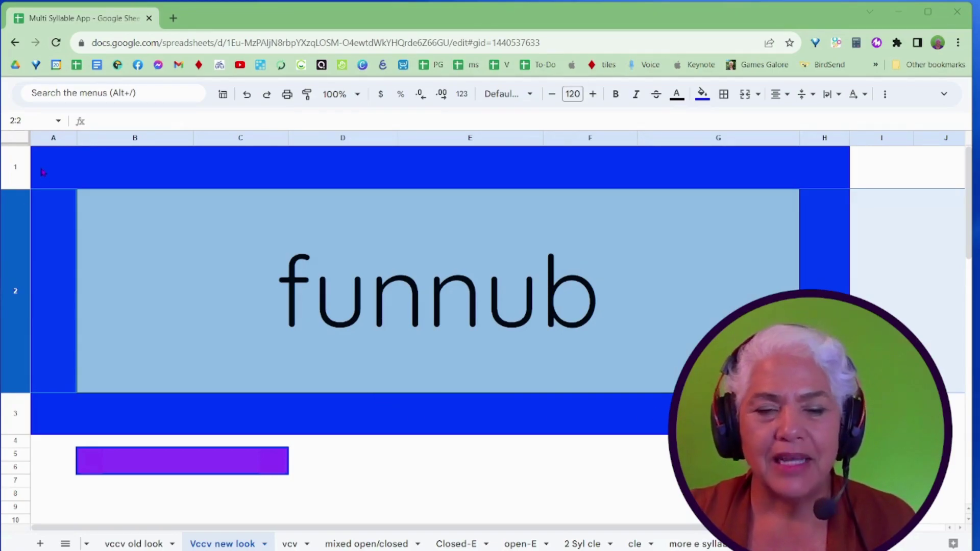
Step: Generate eight new random nonsense words in the display on the Vccv new look sheet
left_click(200, 471)
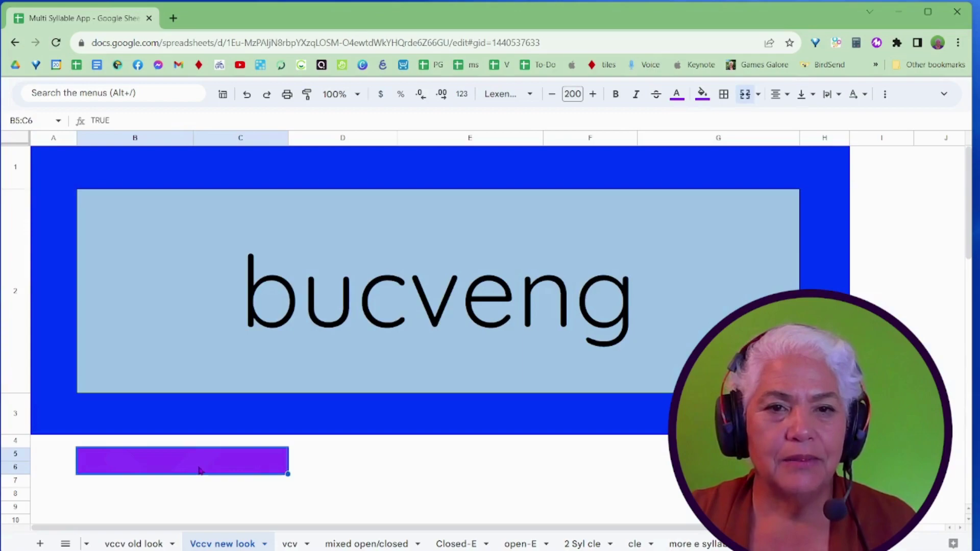
left_click(199, 471)
left_click(199, 472)
left_click(199, 471)
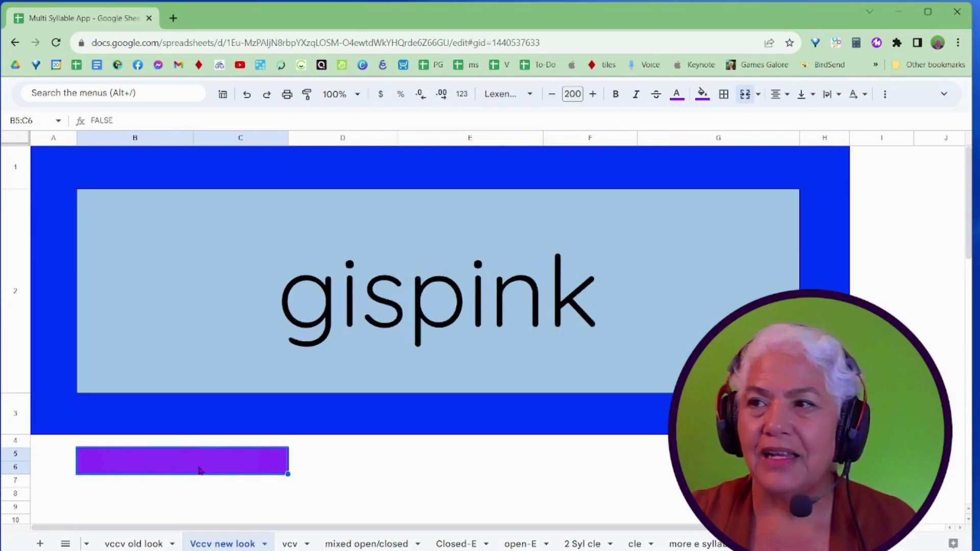
left_click(200, 471)
left_click(200, 471)
left_click(199, 472)
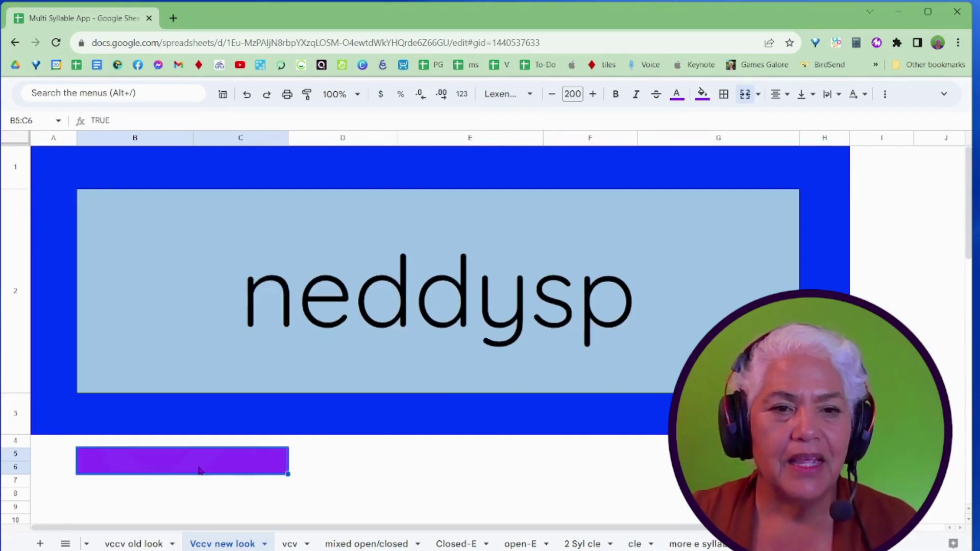
left_click(200, 471)
Step: Compare the word display on the vccv old look sheet with the one on the Vccv new look sheet
left_click(135, 543)
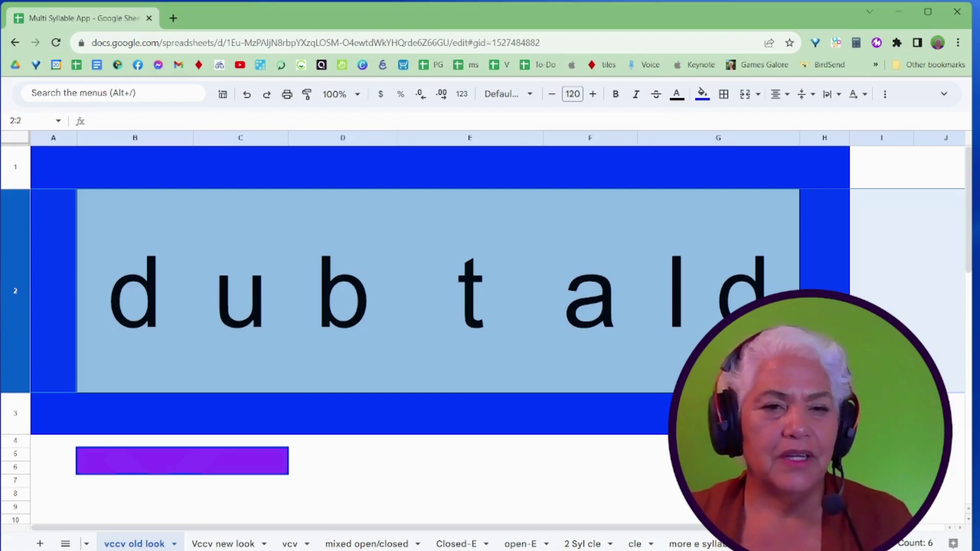
left_click(204, 545)
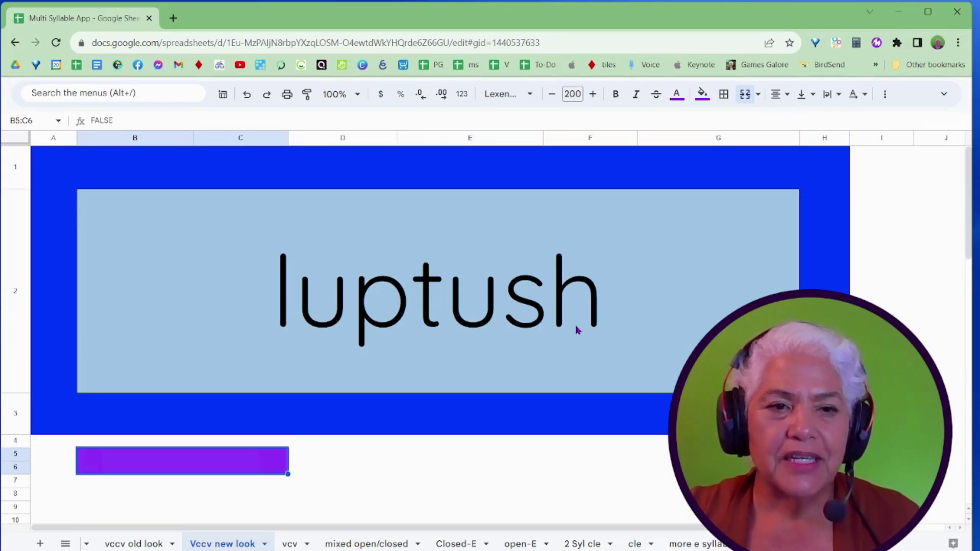
left_click(139, 544)
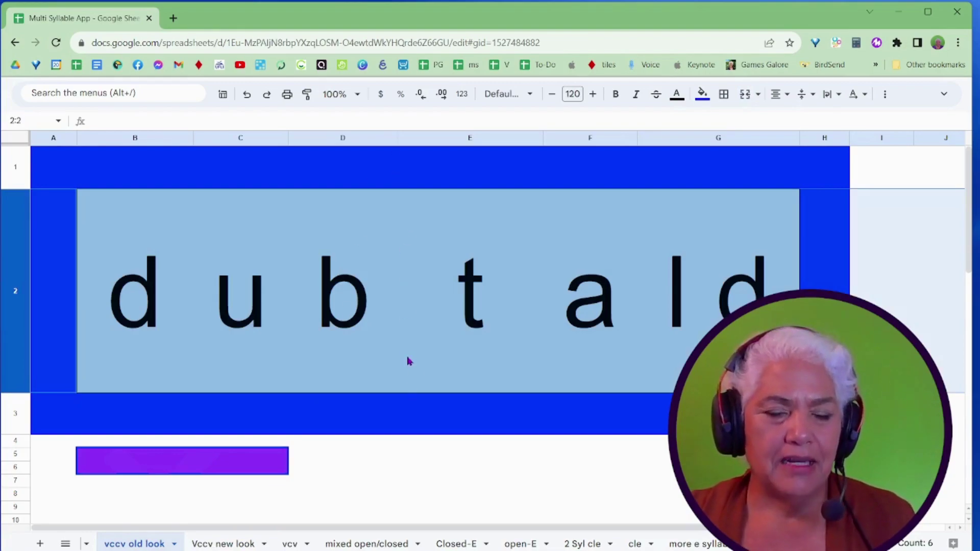
left_click(227, 544)
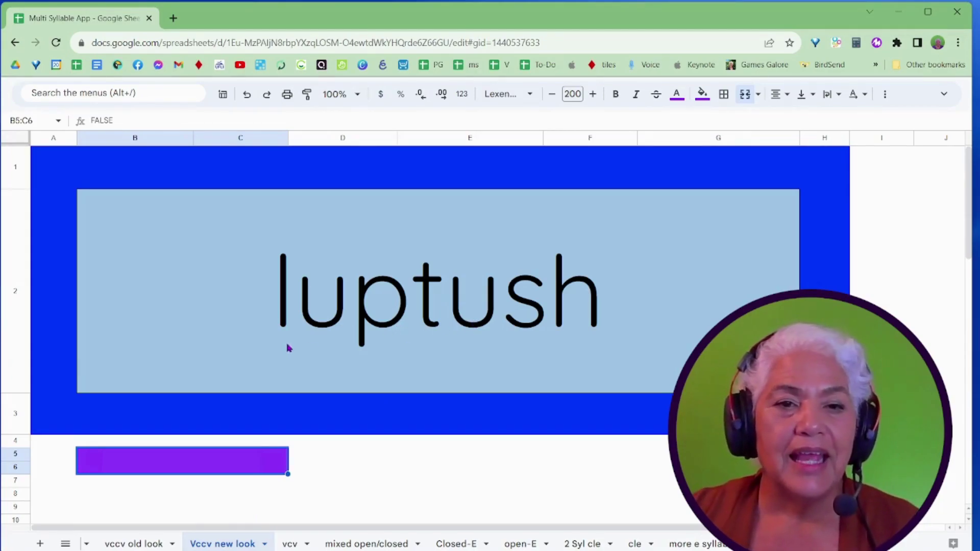
Step: Generate eight more nonsense words on the Vccv new look sheet to demonstrate the variety of syllable patterns
left_click(187, 465)
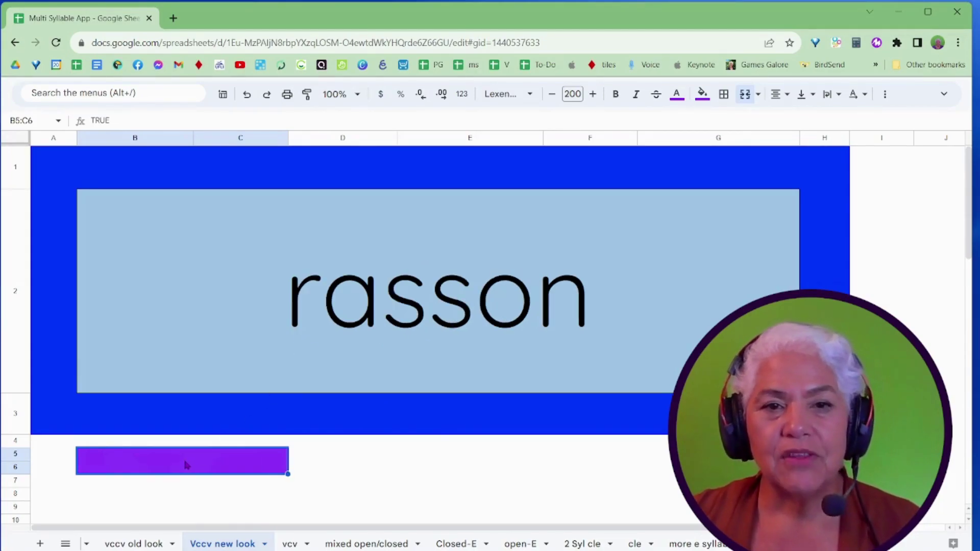
left_click(186, 465)
left_click(186, 465)
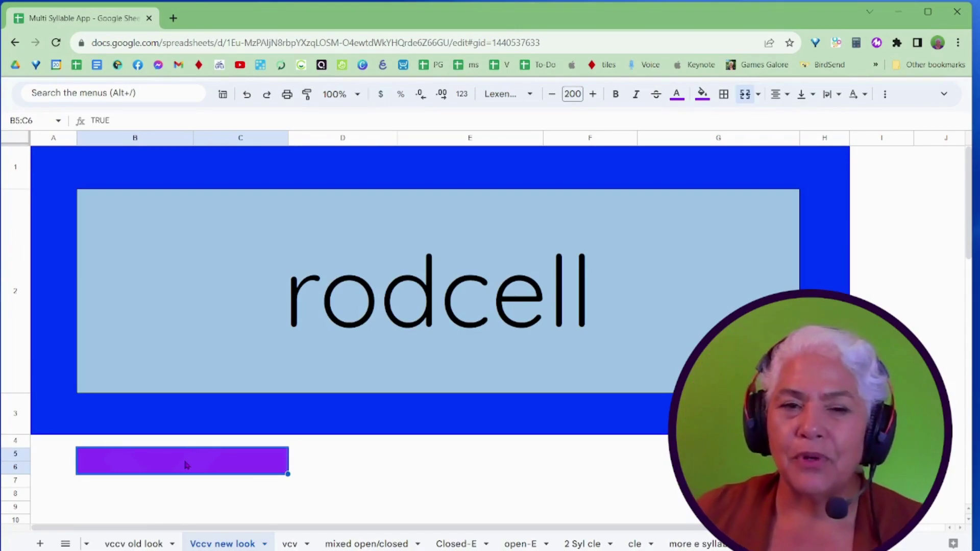
left_click(186, 465)
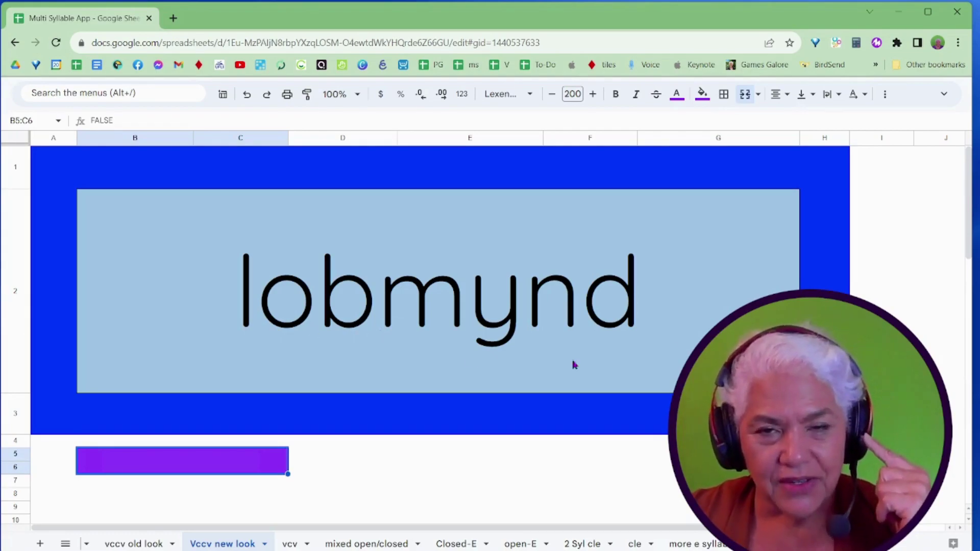
left_click(188, 466)
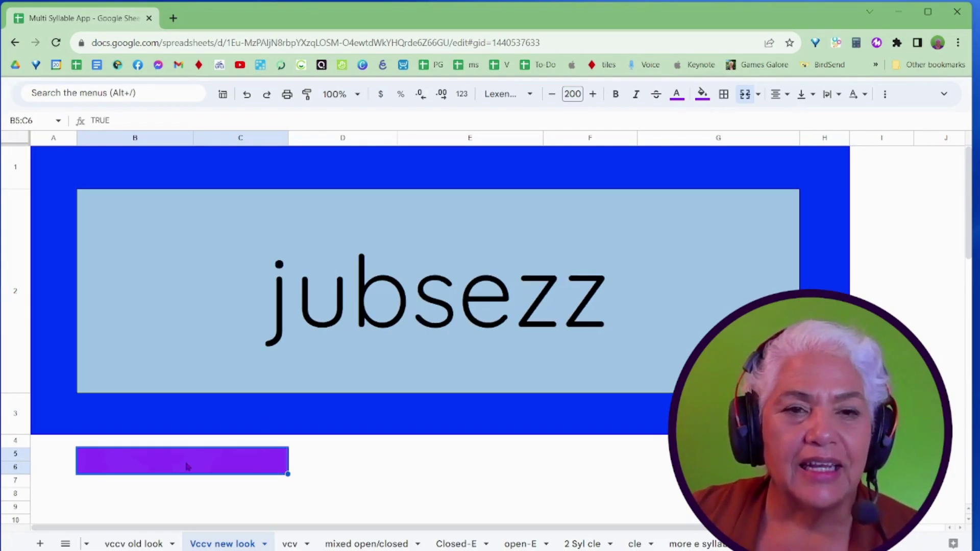
left_click(187, 466)
left_click(186, 466)
left_click(186, 466)
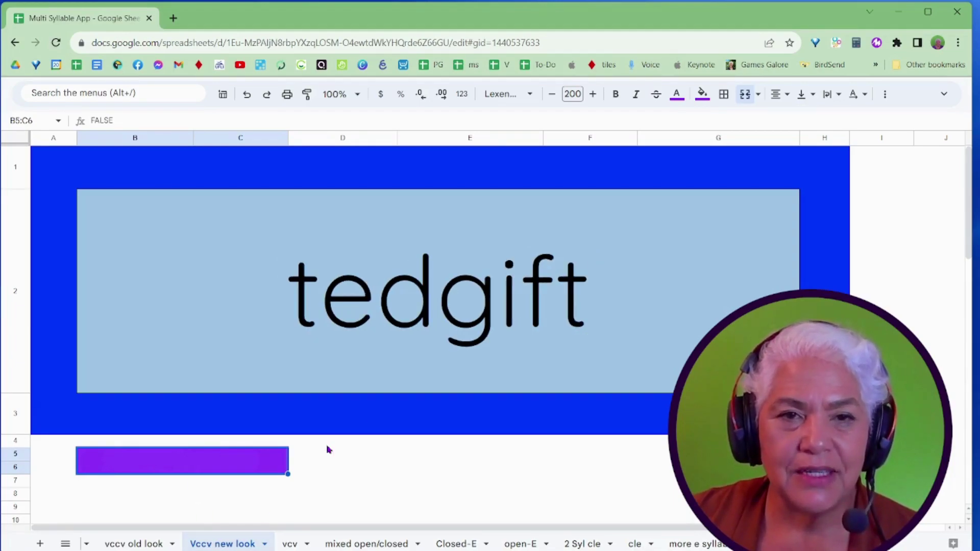
Step: Open the vcv sheet and examine the letter lists beneath the word display
left_click(290, 544)
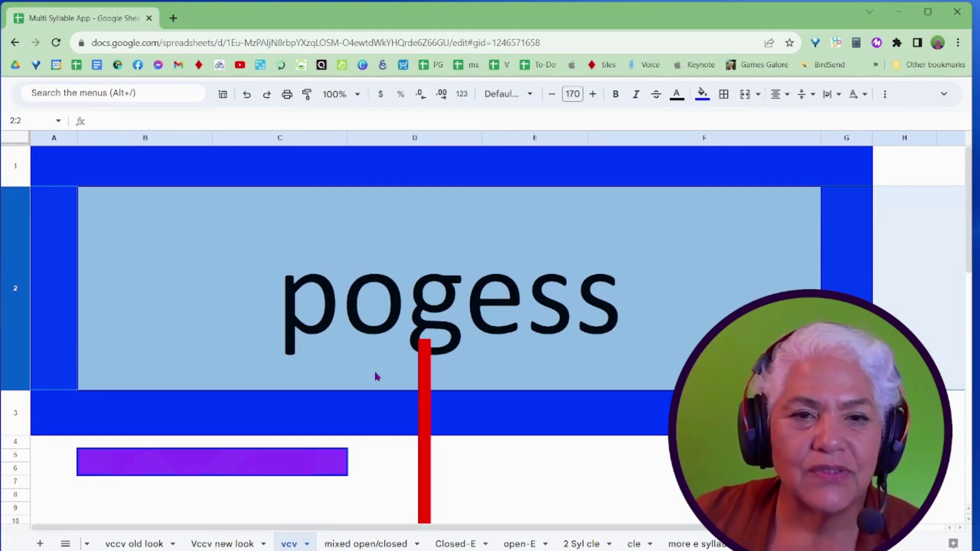
scroll(365, 386, "down", 1)
scroll(365, 386, "down", 1)
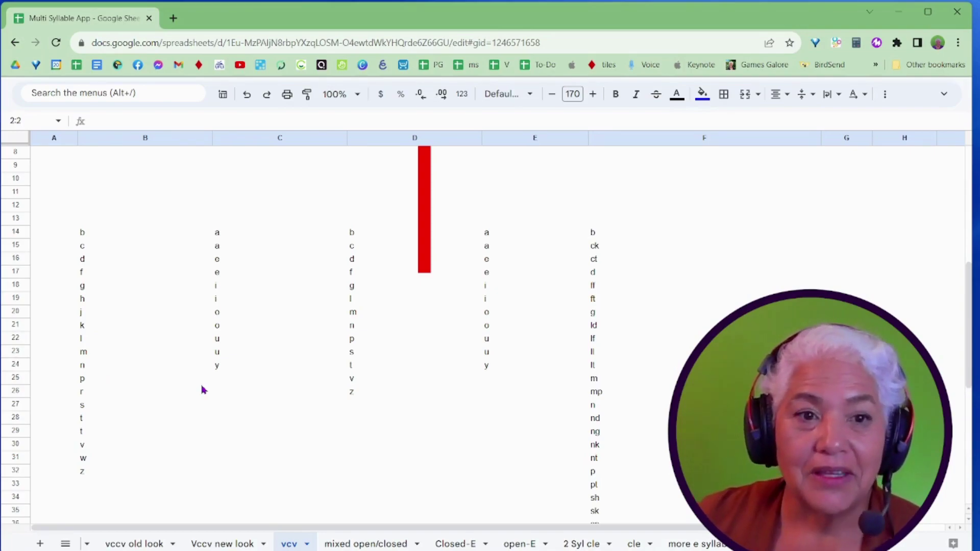
scroll(204, 387, "up", 5)
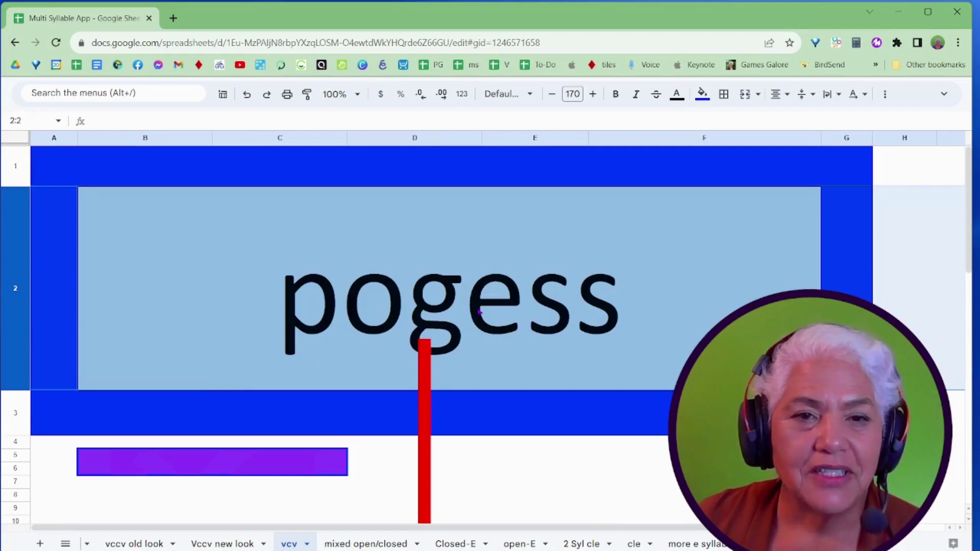
Step: Try the Lexend and Oxygen fonts on the large word cell and settle on Avenir
left_click(380, 334)
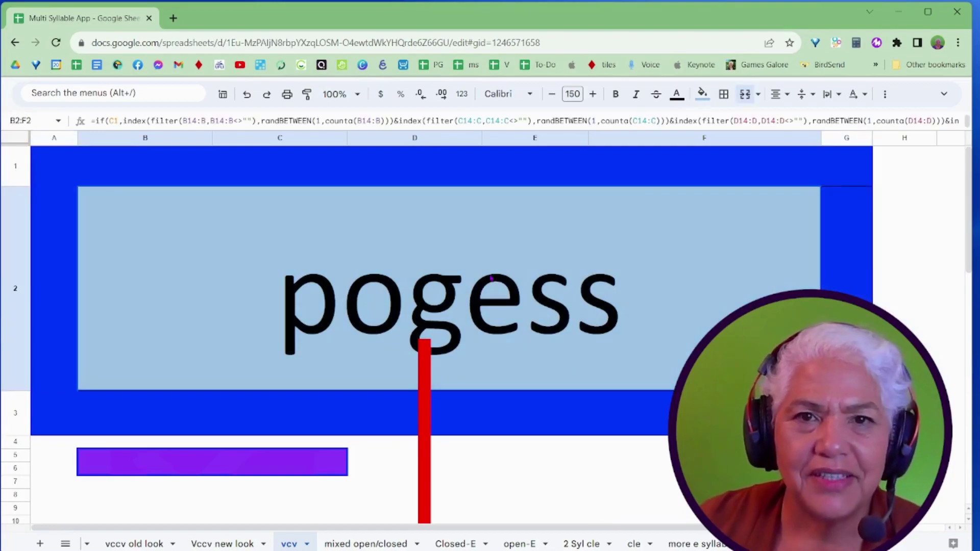
left_click(517, 96)
left_click(517, 244)
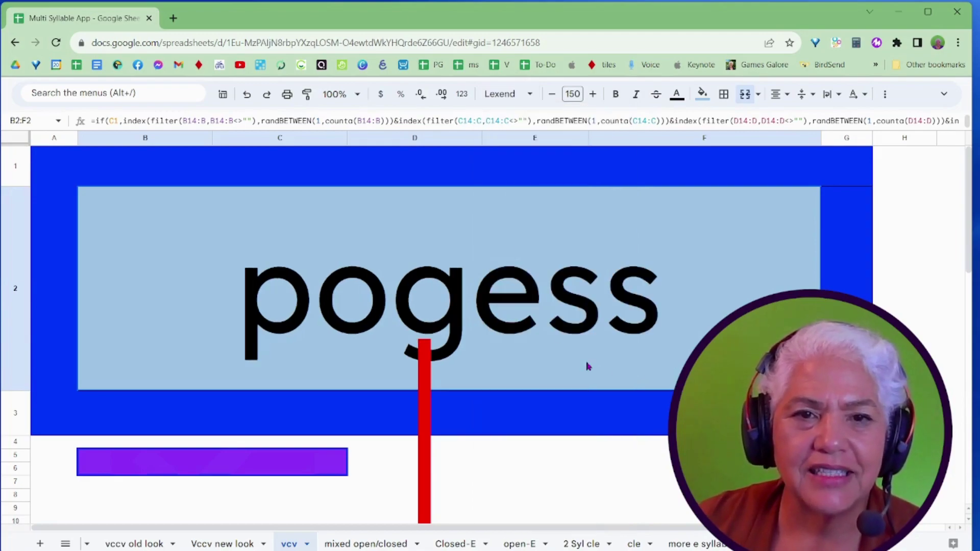
left_click(517, 94)
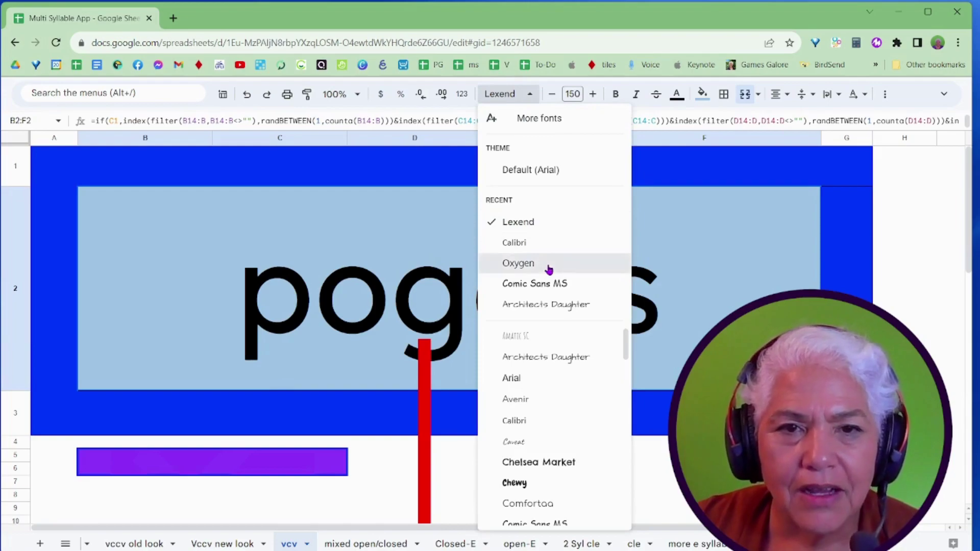
left_click(552, 268)
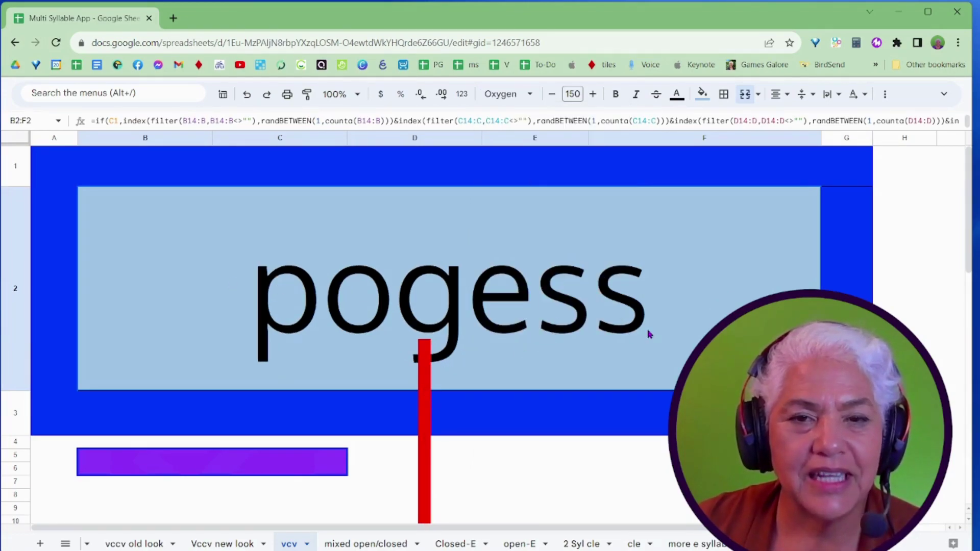
left_click(494, 97)
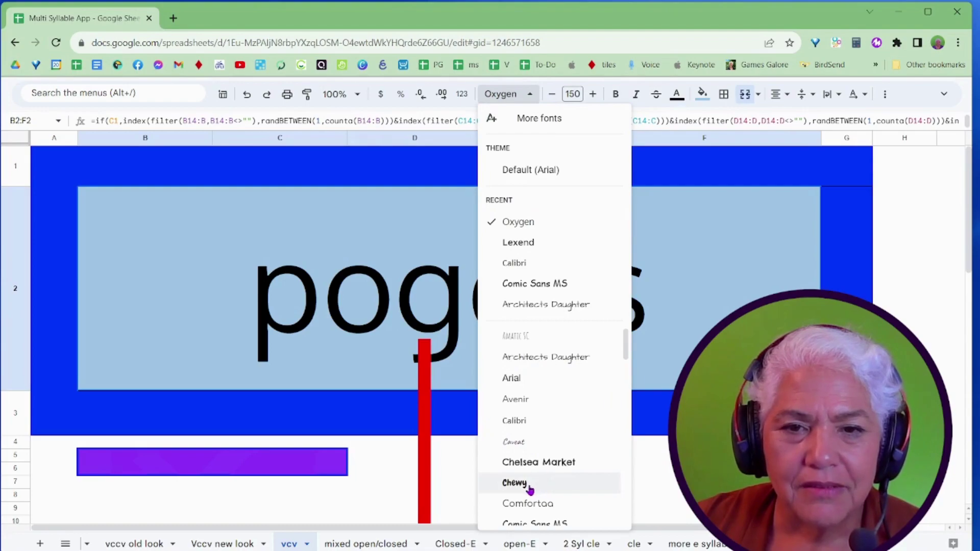
left_click(514, 400)
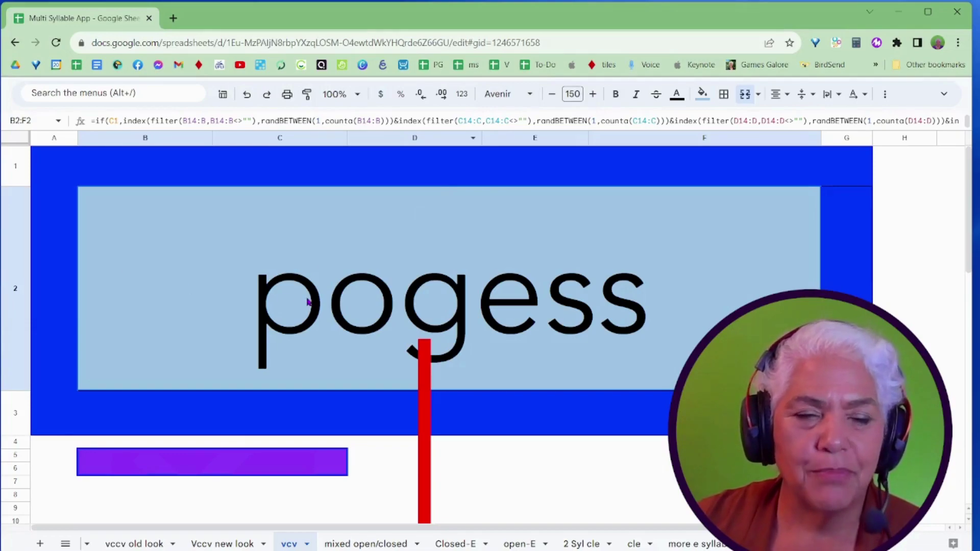
Step: Try a pale magenta background on the large word cell and settle on a medium green fill
left_click(706, 100)
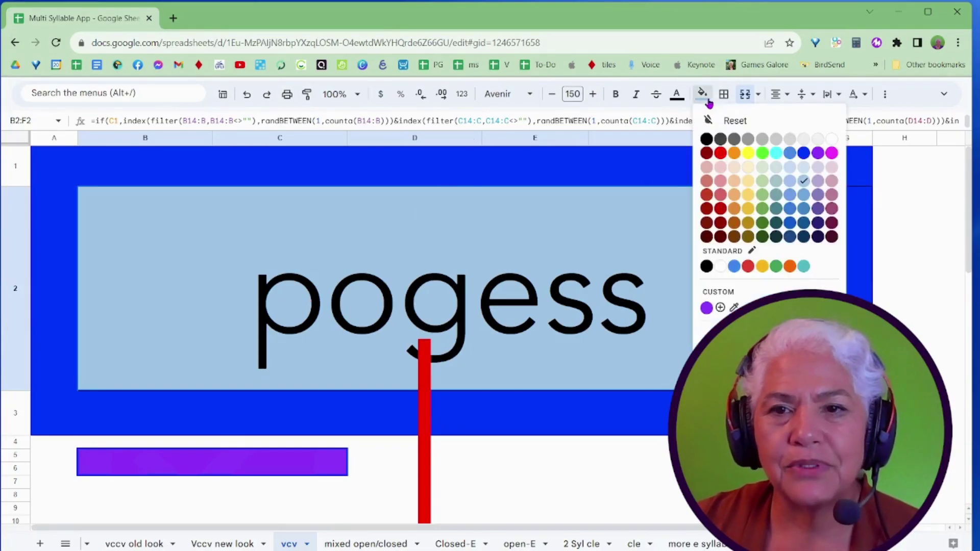
left_click(833, 172)
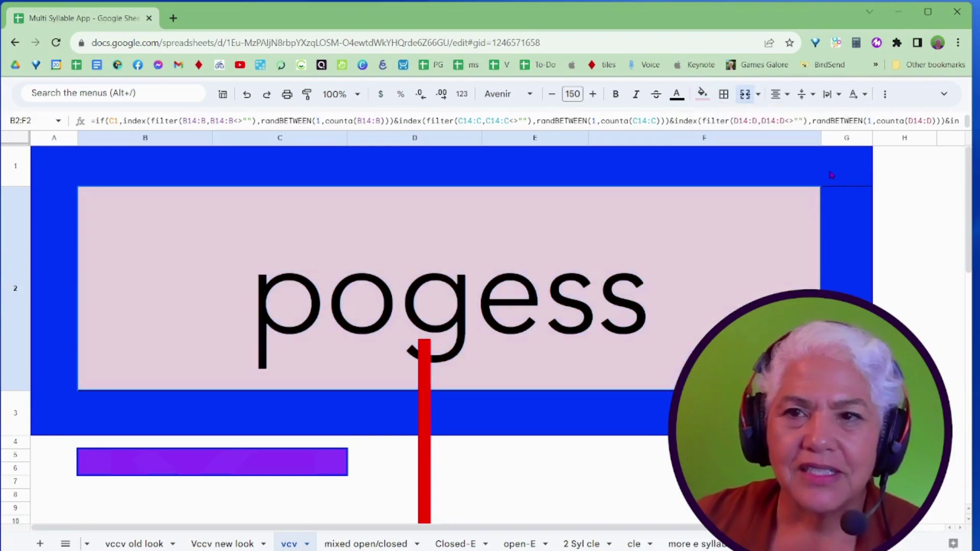
left_click(702, 95)
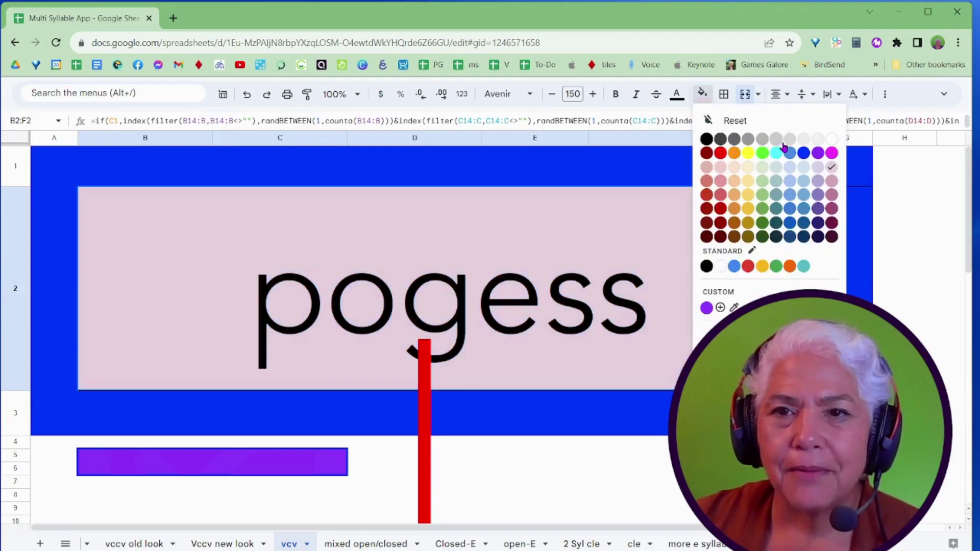
left_click(763, 209)
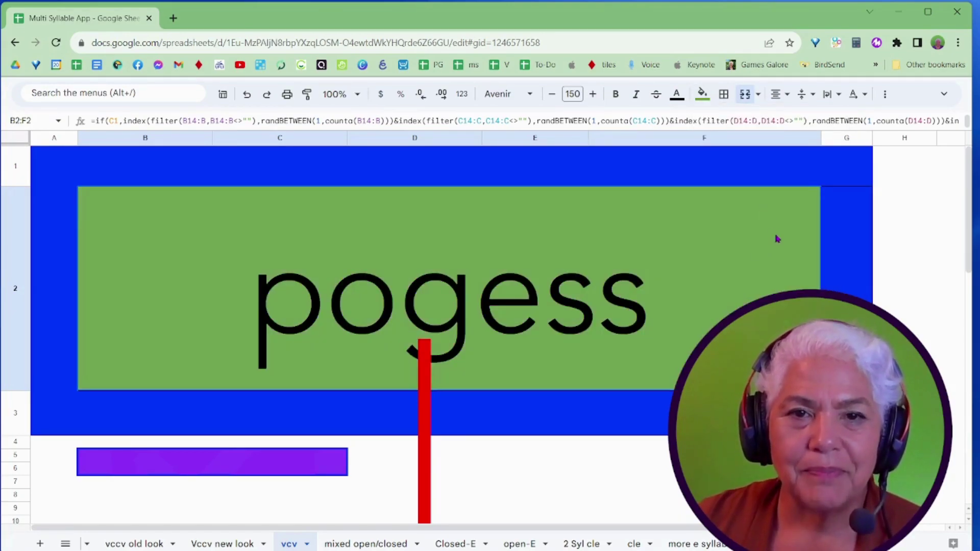
Step: Generate two new words on the vcv sheet and move the red divider bar between the a and s of dybask
left_click(215, 468)
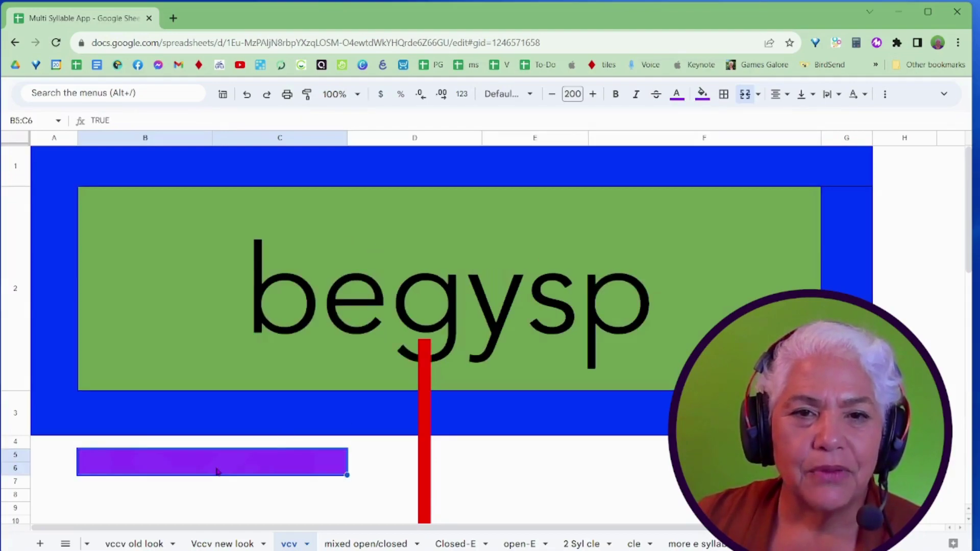
left_click(216, 469)
mouse_move(424, 454)
left_mouse_down()
mouse_move(444, 434)
mouse_move(425, 319)
mouse_move(345, 290)
mouse_move(541, 293)
left_mouse_up()
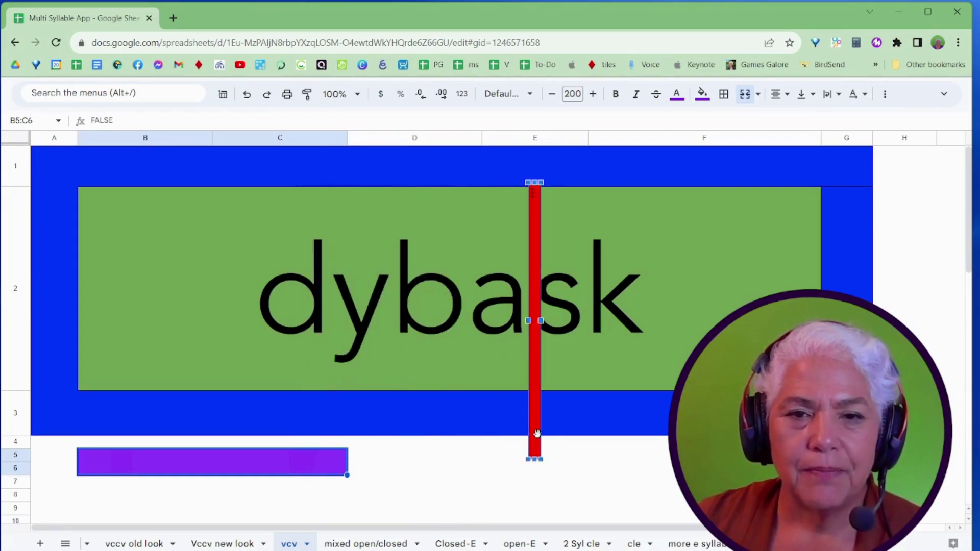
left_click(621, 496)
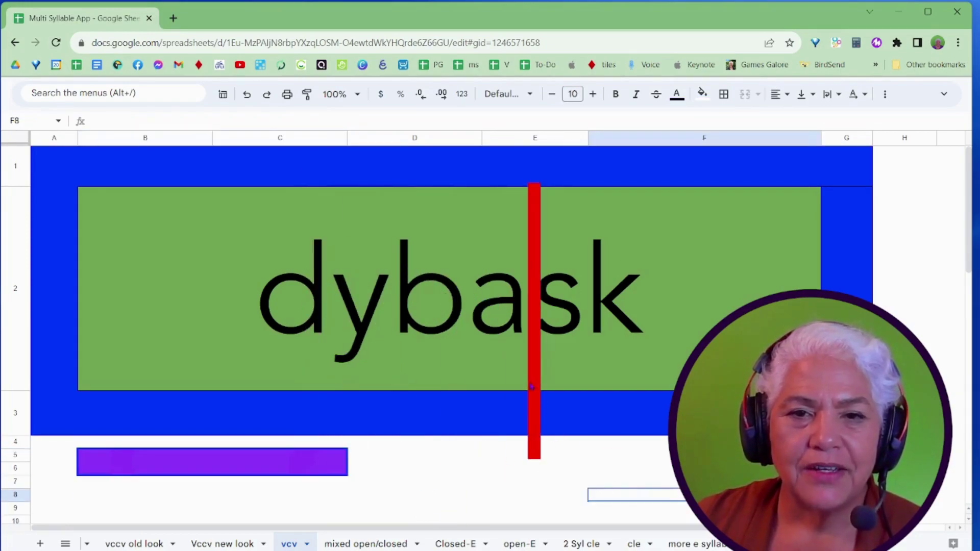
Step: Split dybask with the red bar first before the b and again after it, and park the bar below the word
left_click(536, 342)
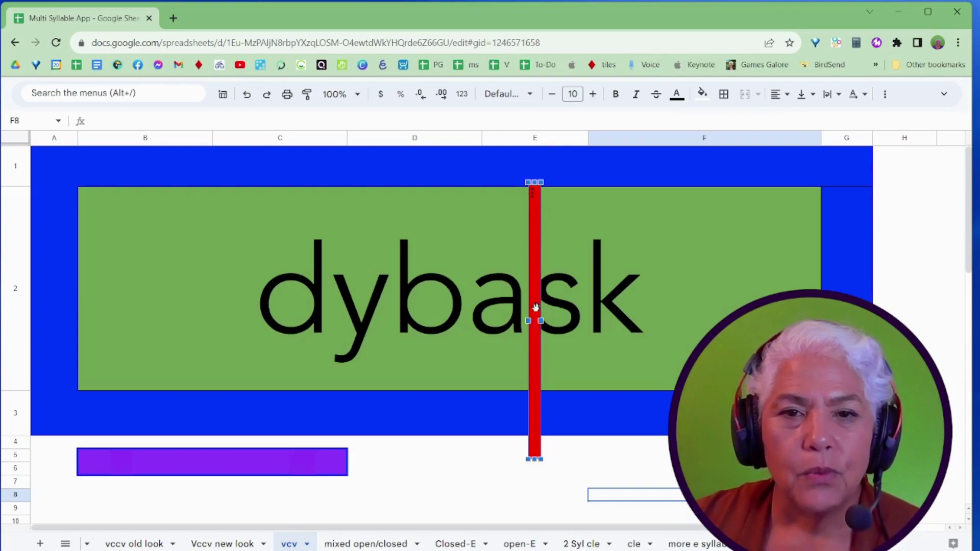
left_click_drag(534, 286, 392, 264)
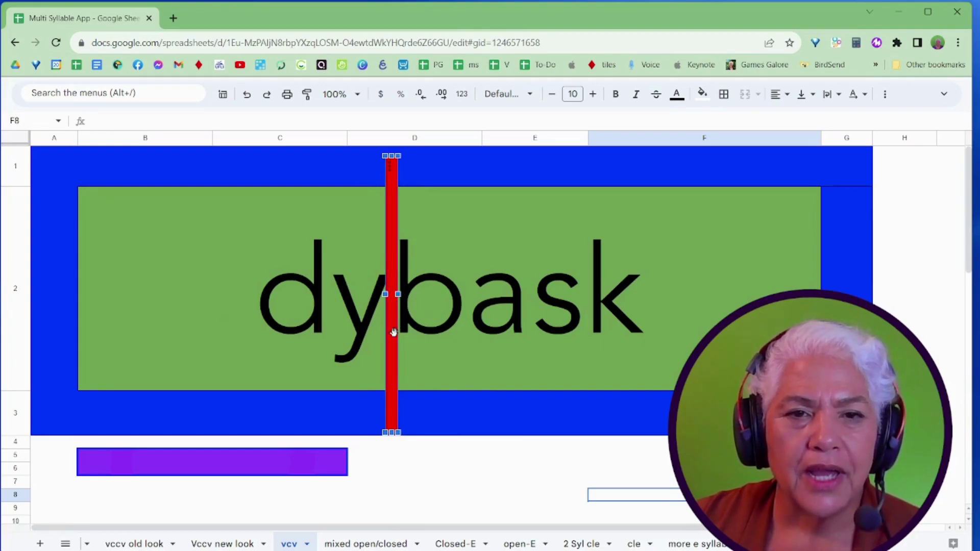
left_click_drag(393, 333, 477, 326)
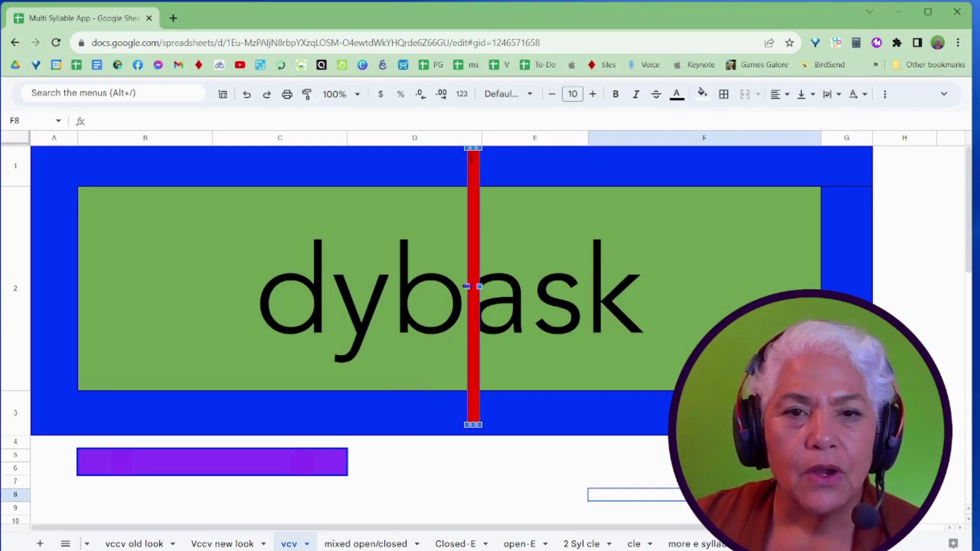
left_click_drag(474, 310, 428, 504)
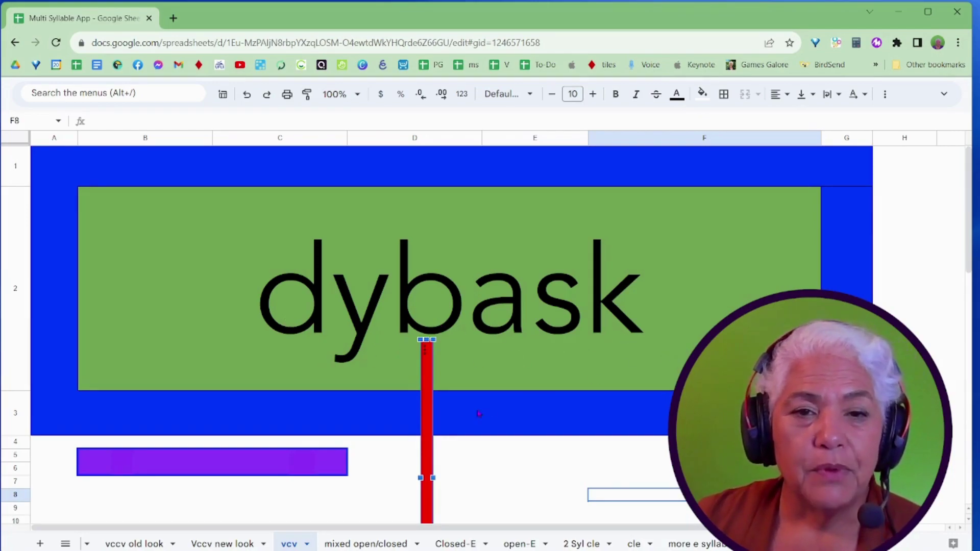
Step: Widen the red bar into a block covering the letters dy, and restore it to a thin bar below the word
left_click_drag(427, 432, 409, 253)
left_click_drag(397, 301, 131, 301)
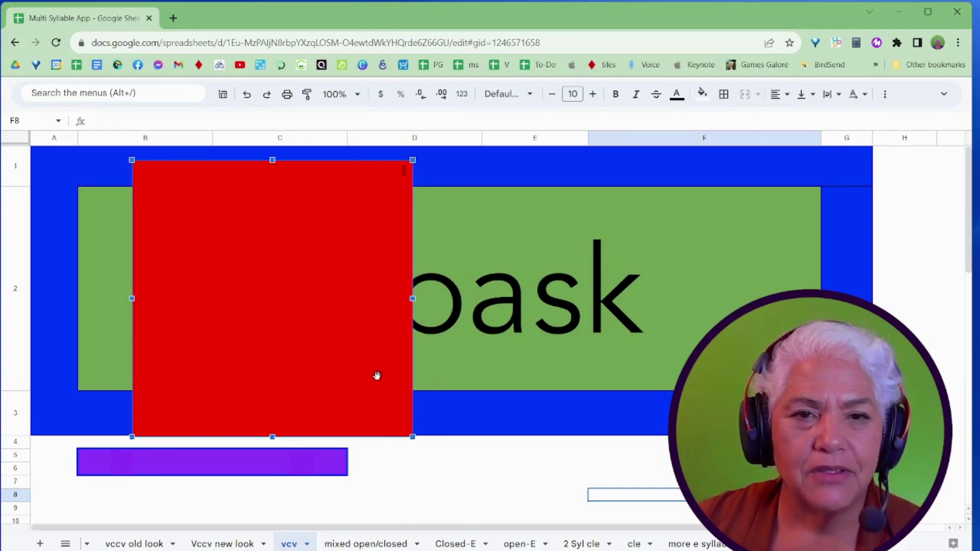
left_click_drag(372, 379, 348, 372)
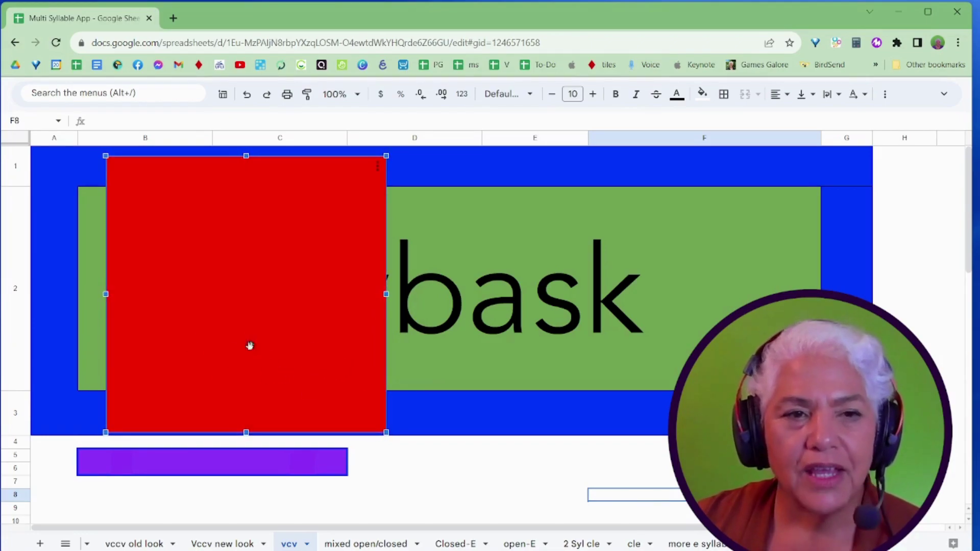
left_click_drag(106, 294, 406, 539)
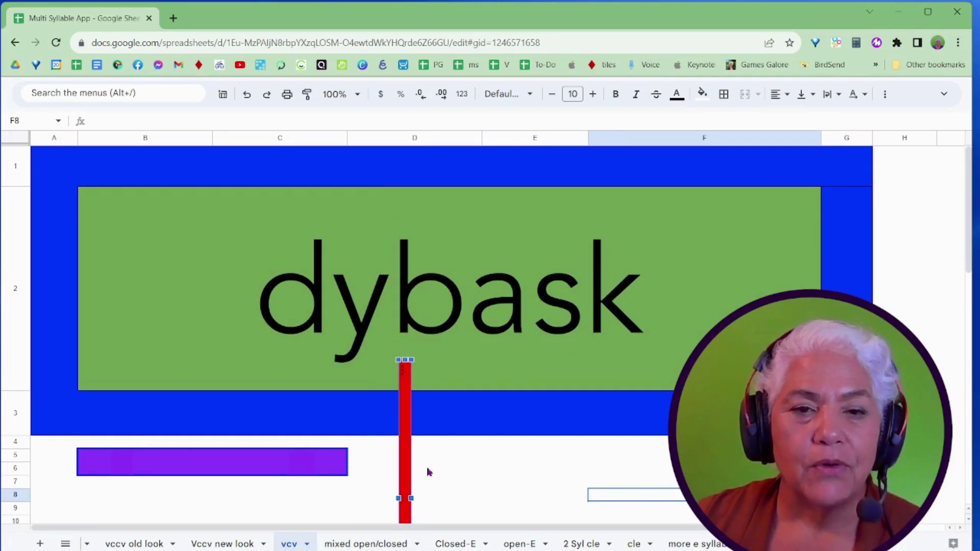
Step: Lower the red bar clear of the word on the vcv sheet and generate six new words on the mixed open/closed sheet
left_click_drag(403, 467, 429, 510)
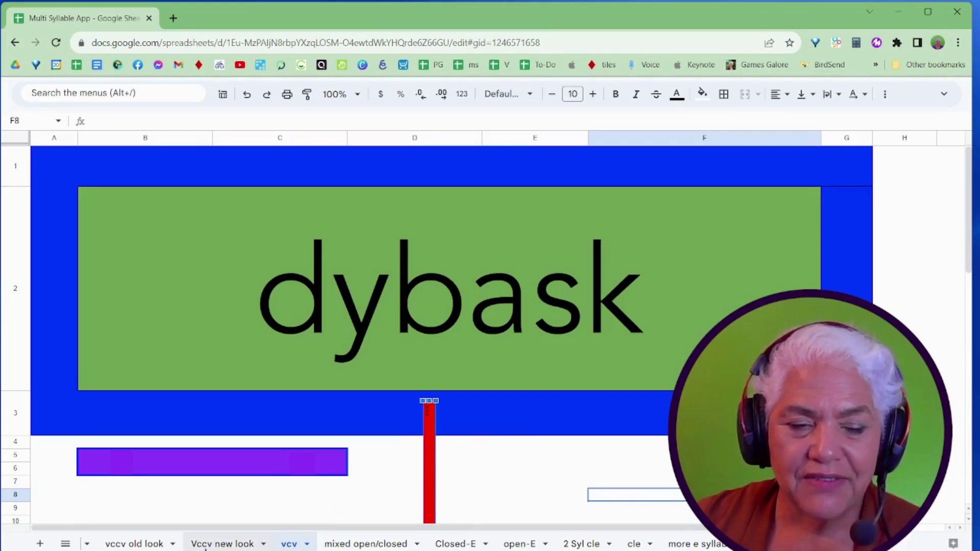
left_click(371, 544)
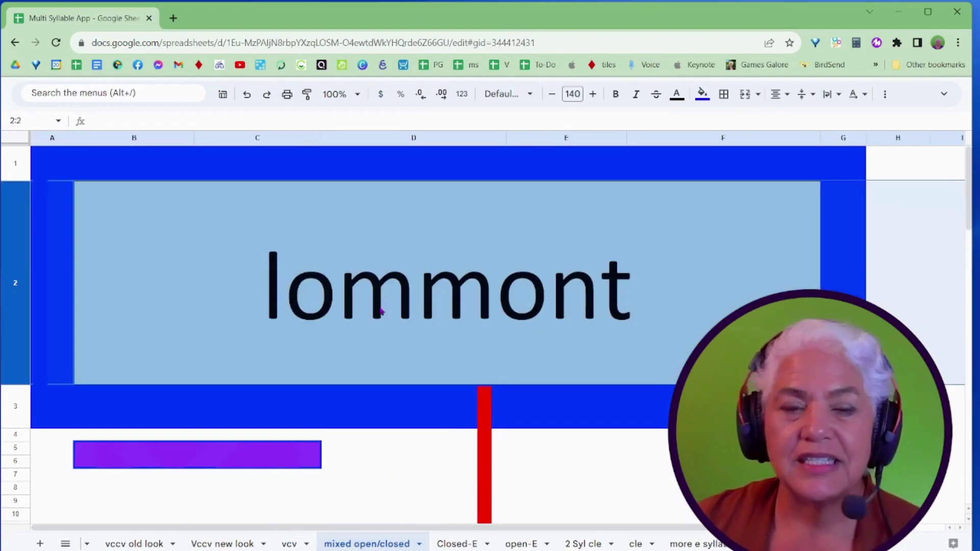
left_click(231, 461)
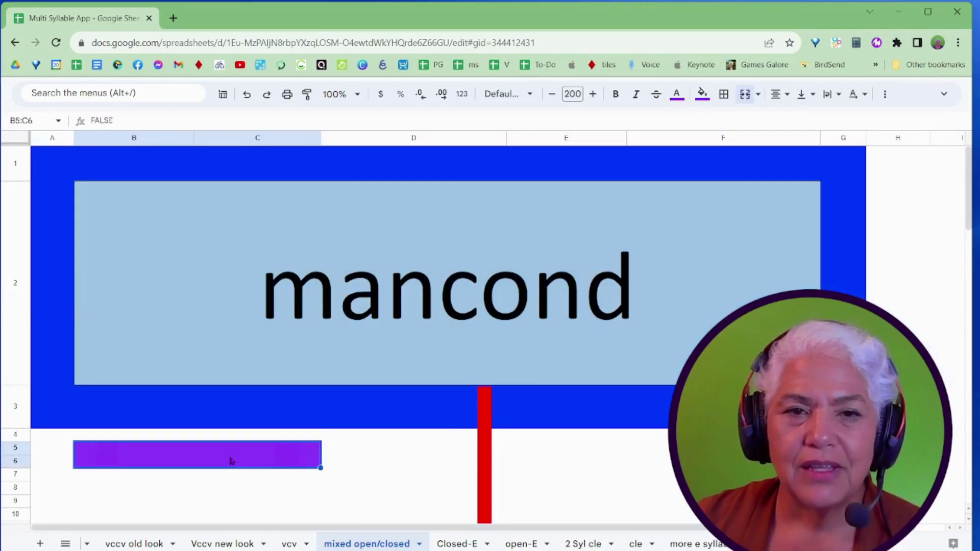
left_click(231, 461)
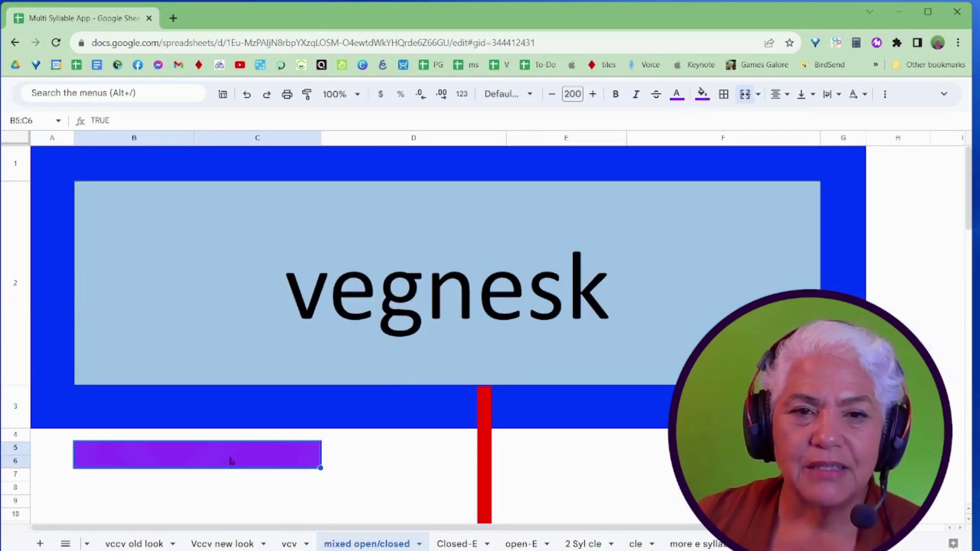
left_click(230, 461)
left_click(231, 461)
left_click(231, 461)
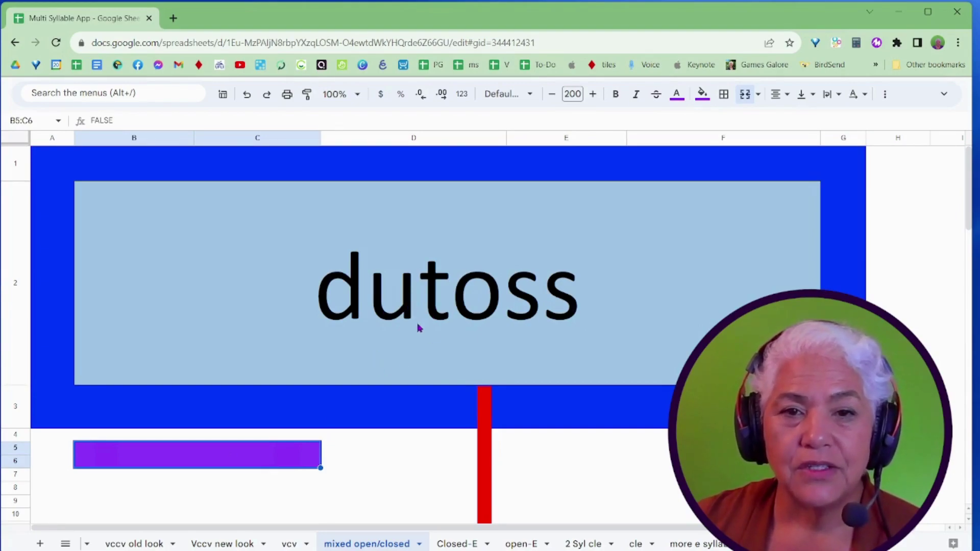
left_click(223, 454)
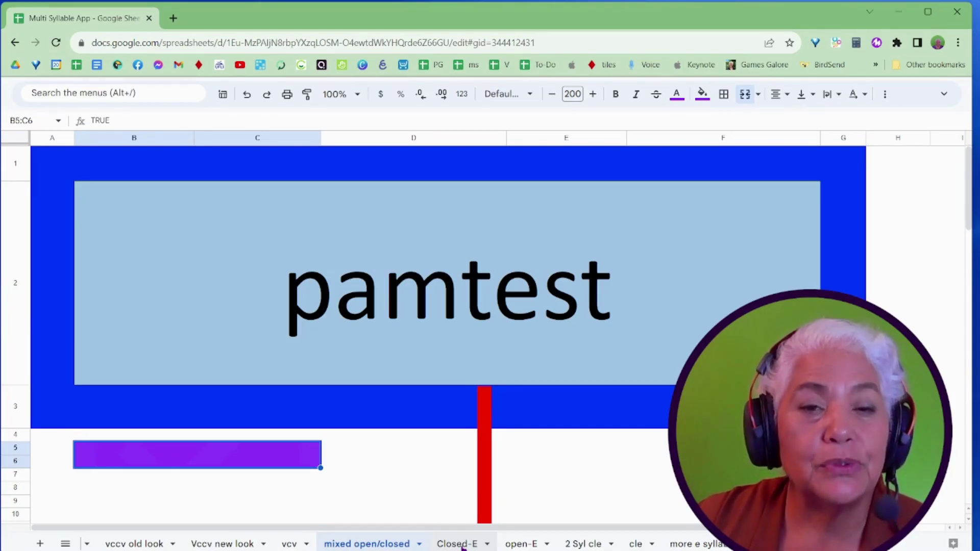
Step: View the example words on the Closed-E, open-E and 2 Syl cle sheets in turn
left_click(459, 544)
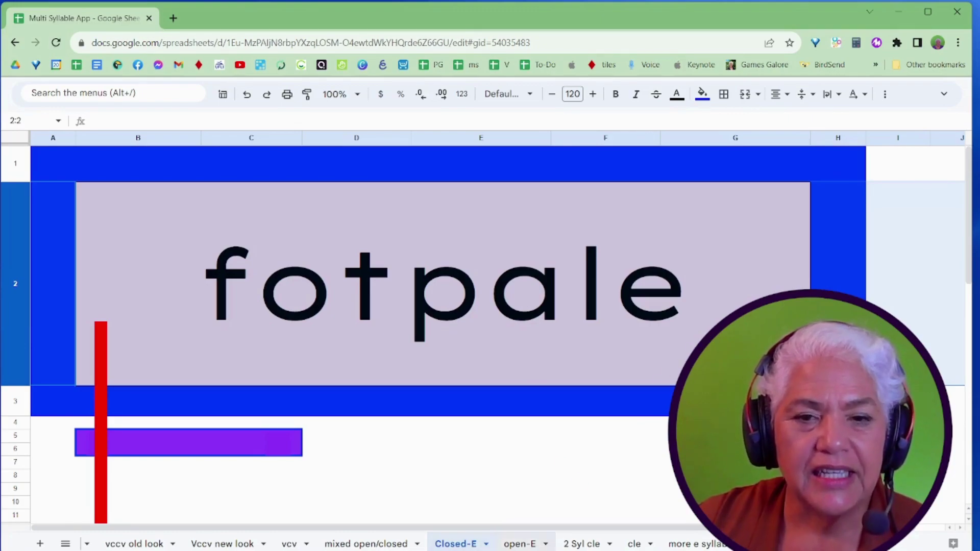
left_click(514, 545)
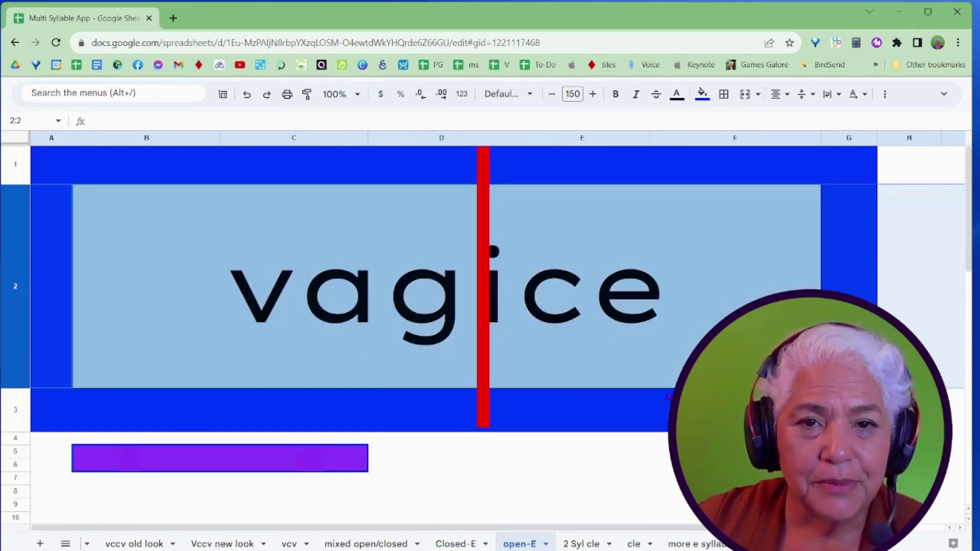
left_click(583, 545)
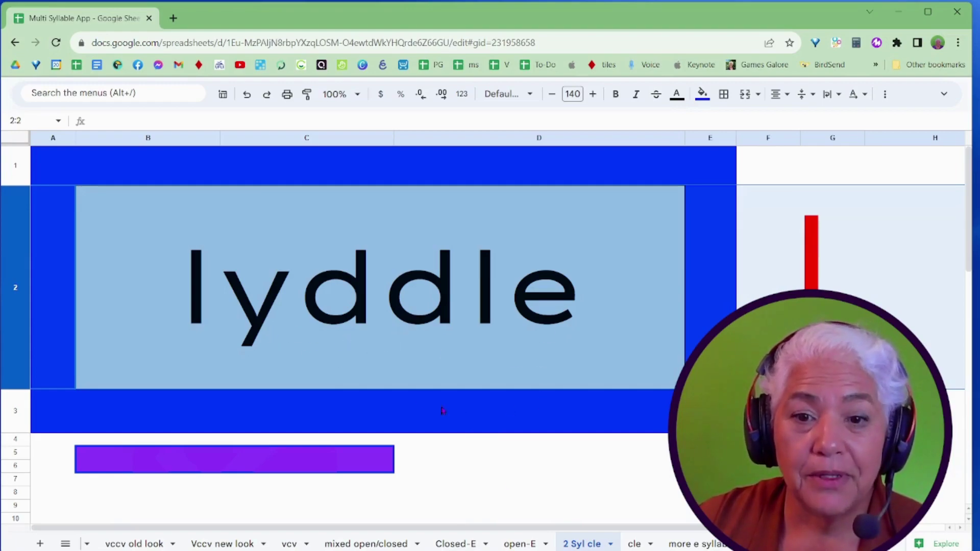
Step: On the cle sheet, move both red divider bars down so they extend below the word cell without hiding letters
left_click(635, 544)
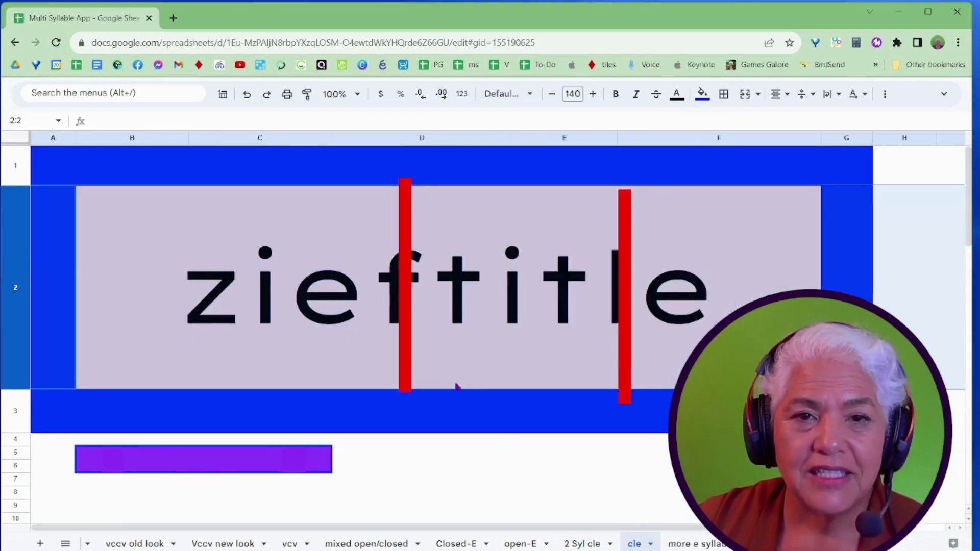
left_click_drag(404, 352, 428, 476)
left_click_drag(625, 382, 531, 490)
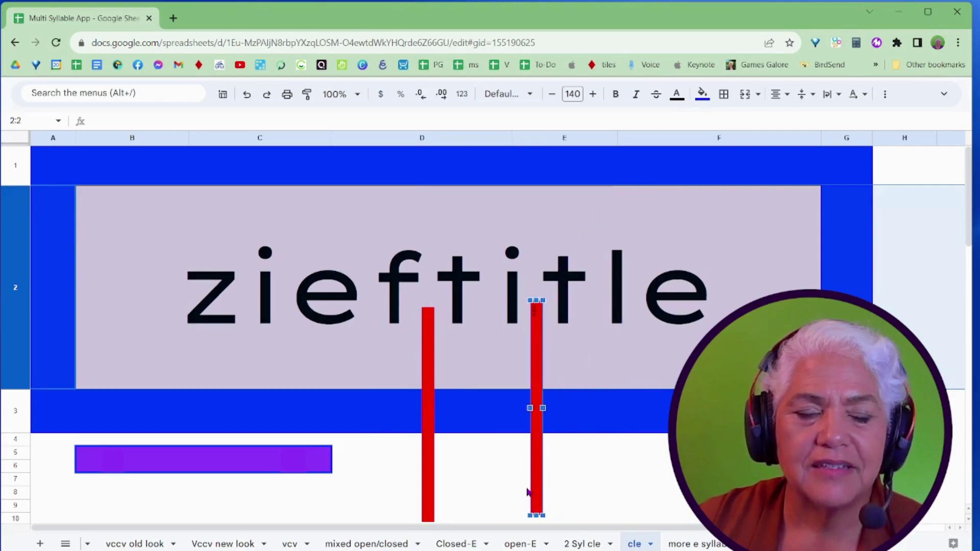
Step: Review the letter lists beneath the generator on the sheet following cle, and generate four new words there
left_click(677, 544)
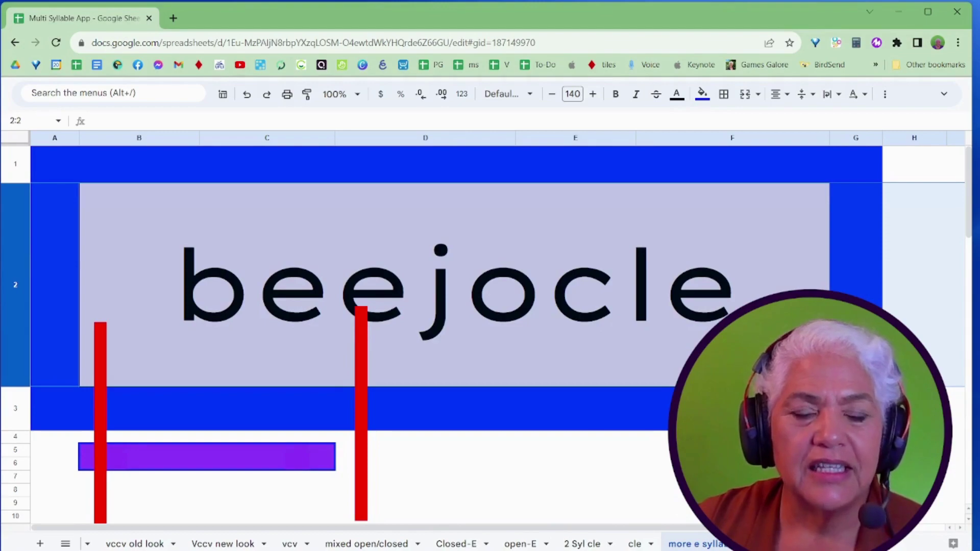
scroll(486, 335, "down", 5)
scroll(723, 313, "down", 1)
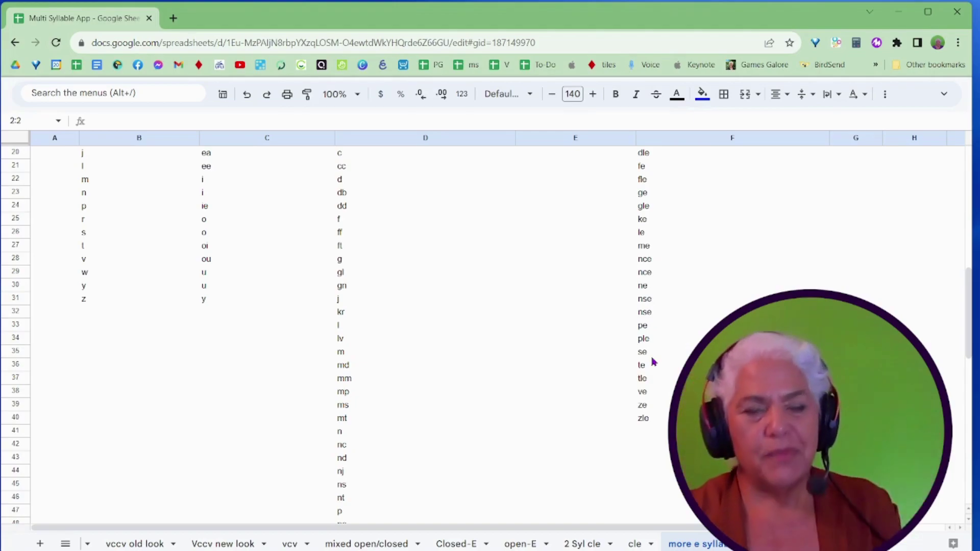
scroll(638, 357, "up", 6)
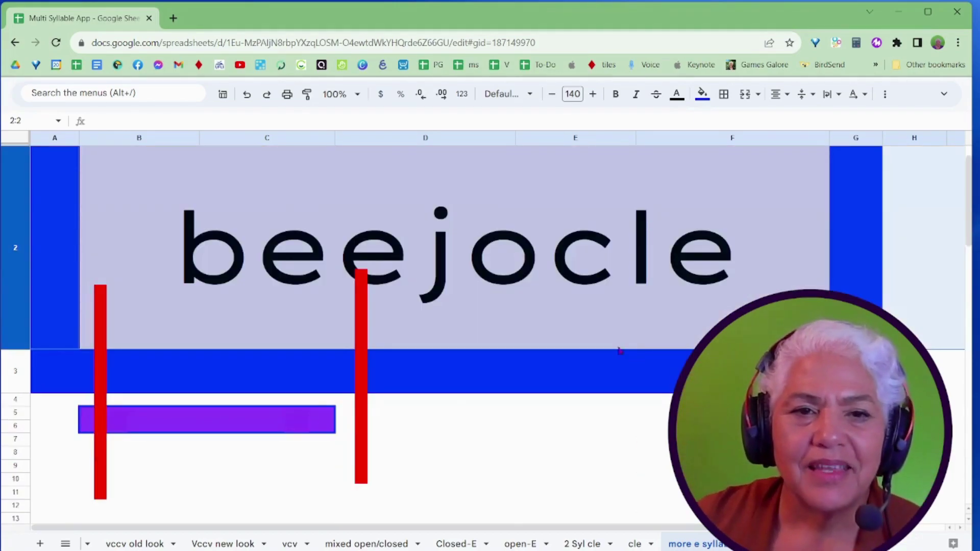
left_click(248, 421)
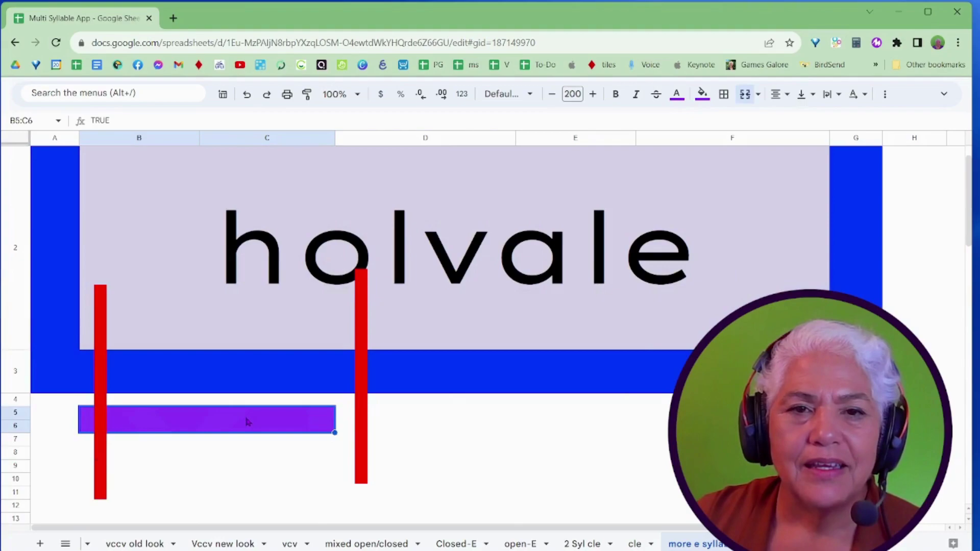
scroll(301, 404, "up", 1)
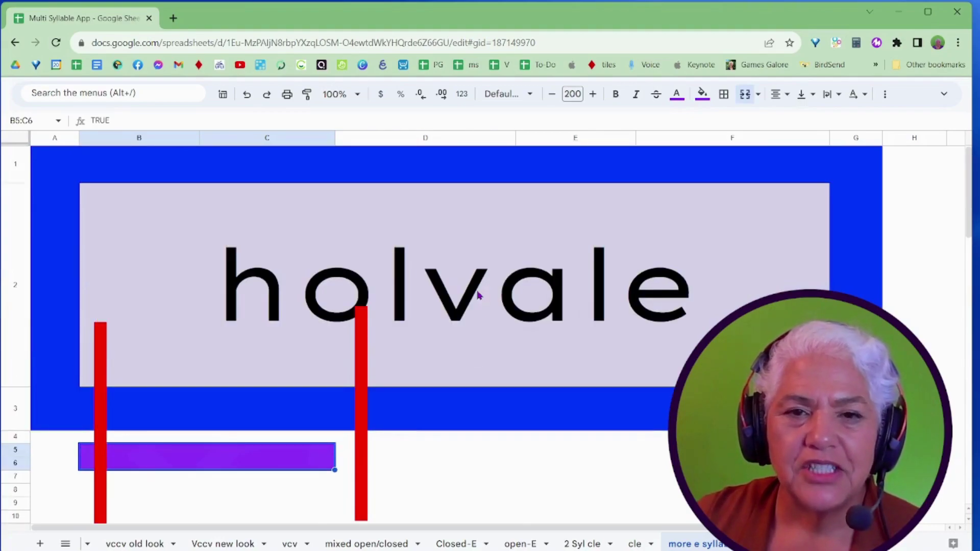
left_click(220, 469)
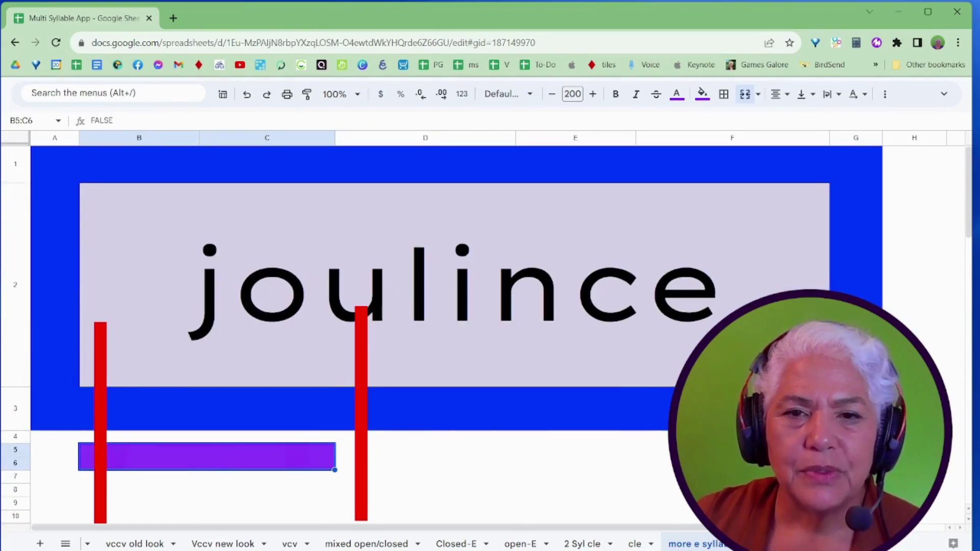
left_click(235, 463)
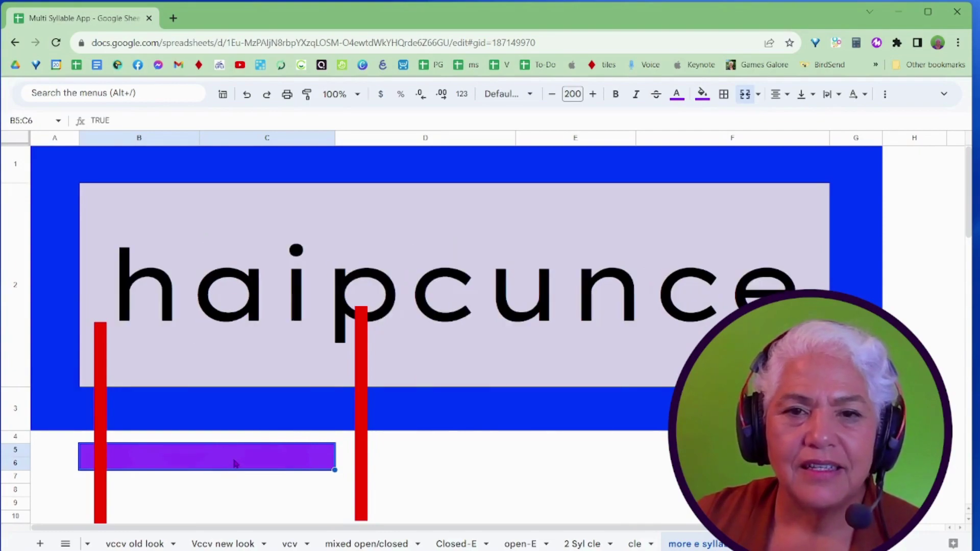
left_click(237, 461)
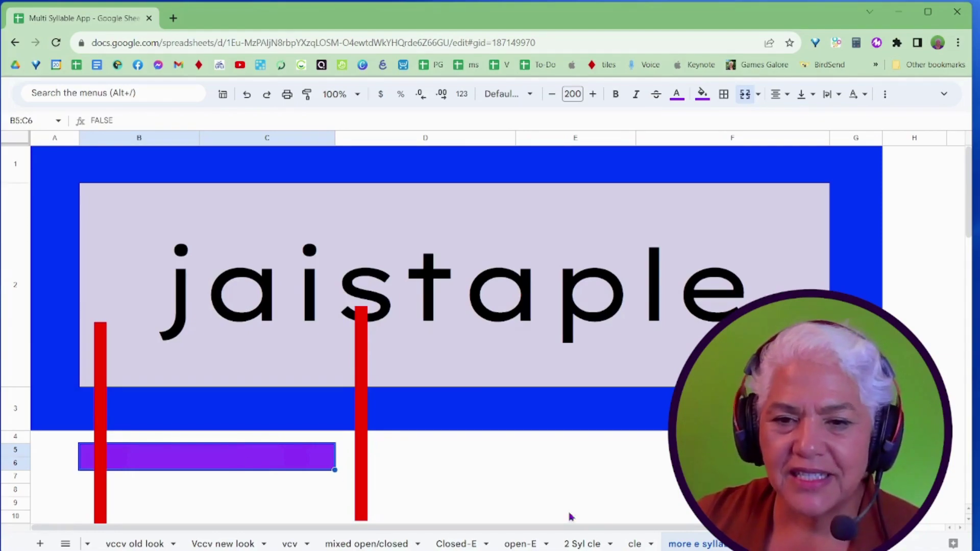
Step: Generate several new words on the sheet that follows the one for more e syllables
left_click(789, 544)
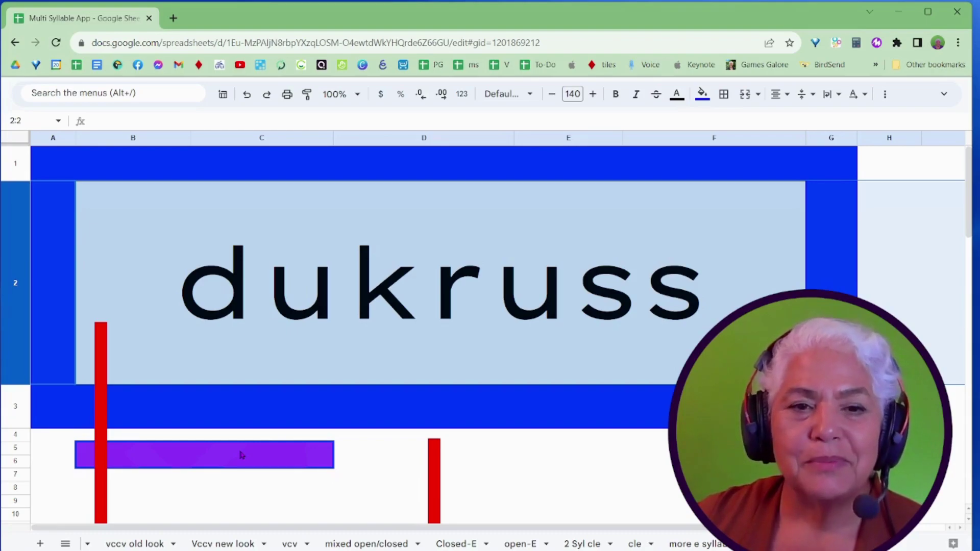
left_click(247, 461)
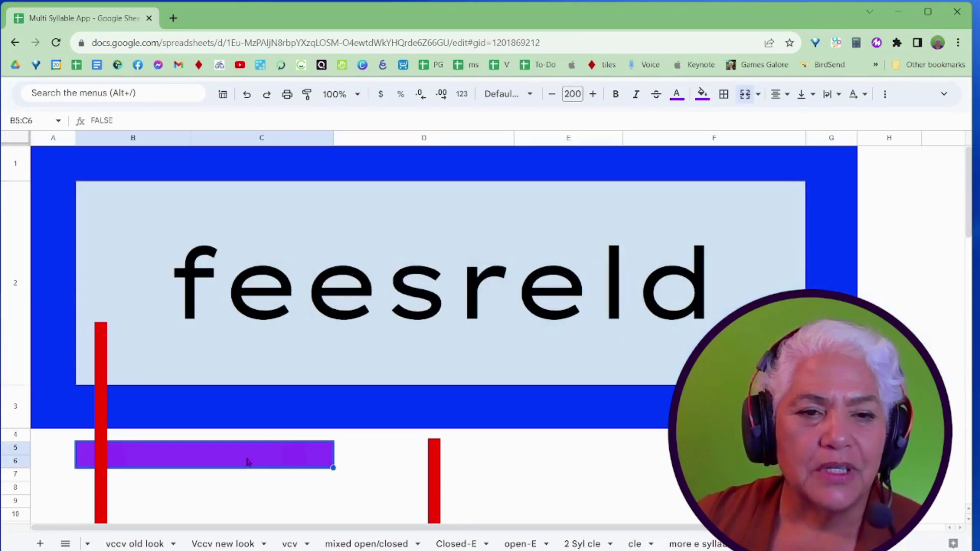
left_click(247, 461)
left_click(247, 461)
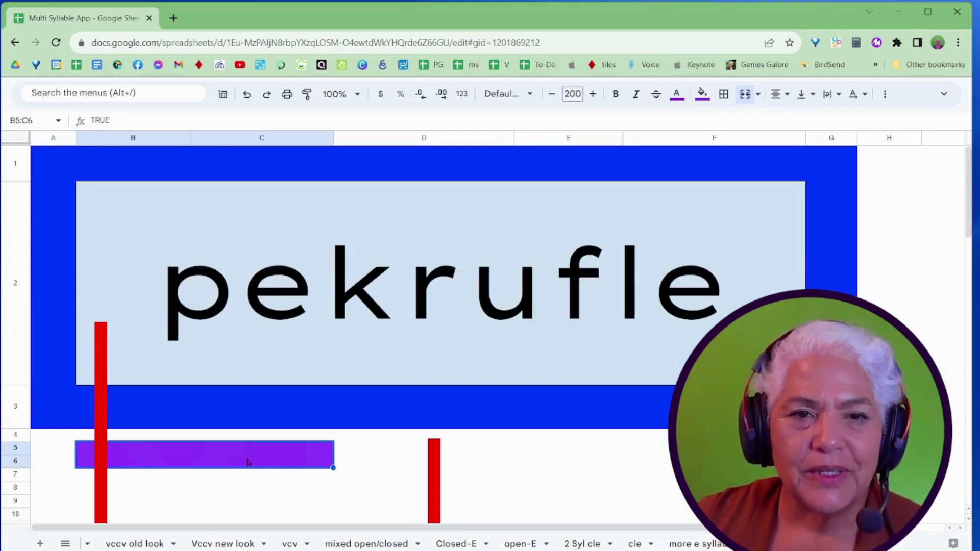
left_click(247, 461)
left_click(247, 461)
left_click(247, 461)
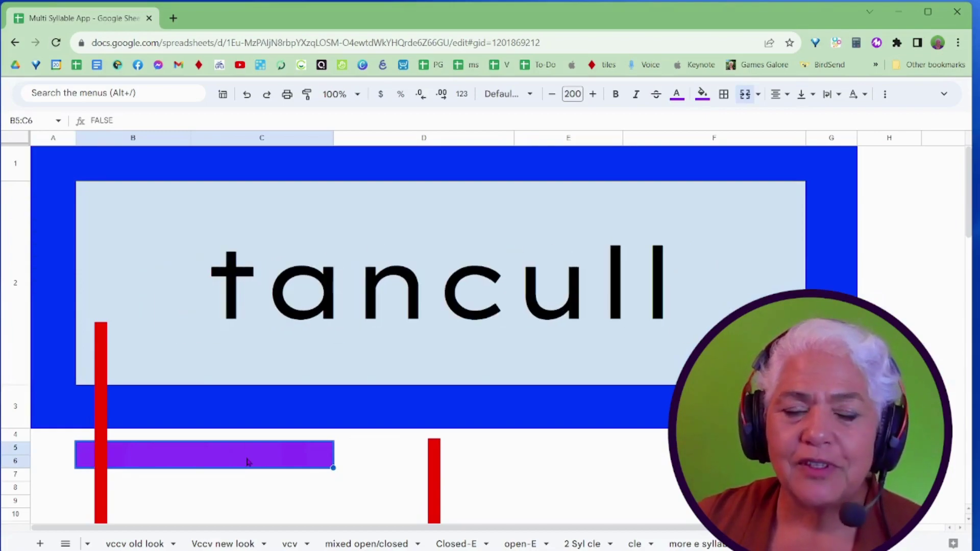